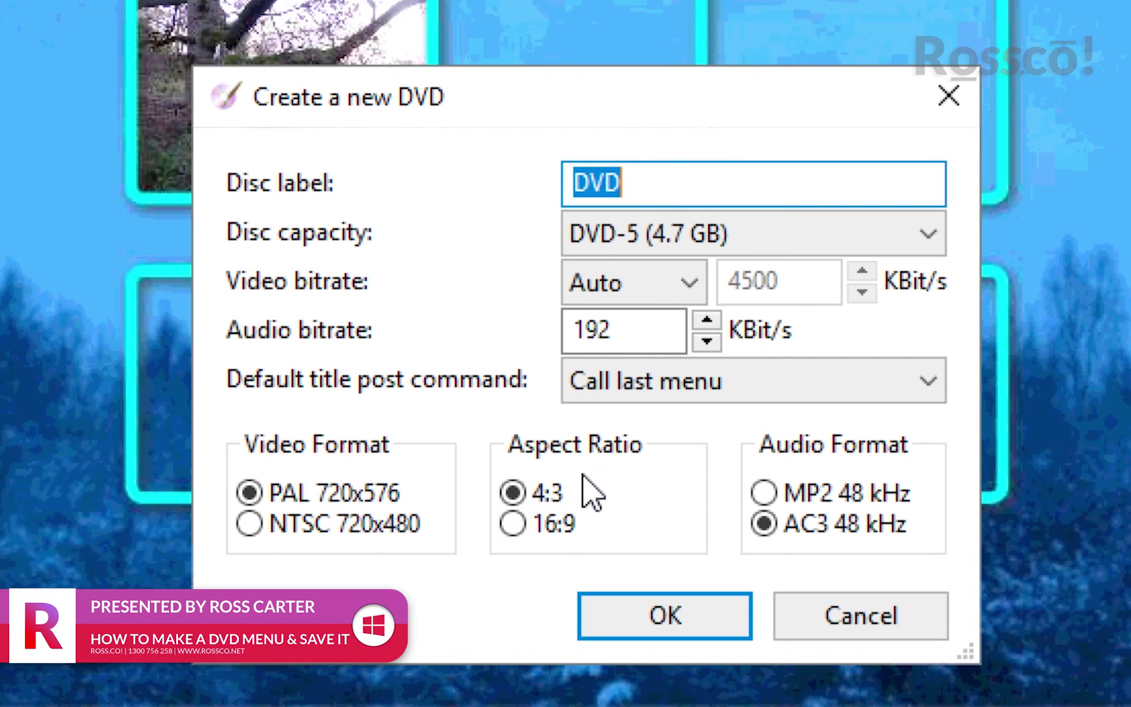
# - Choose the widescreen 16:9 aspect ratio for the new DVD and confirm it
pyautogui.click(544, 528)
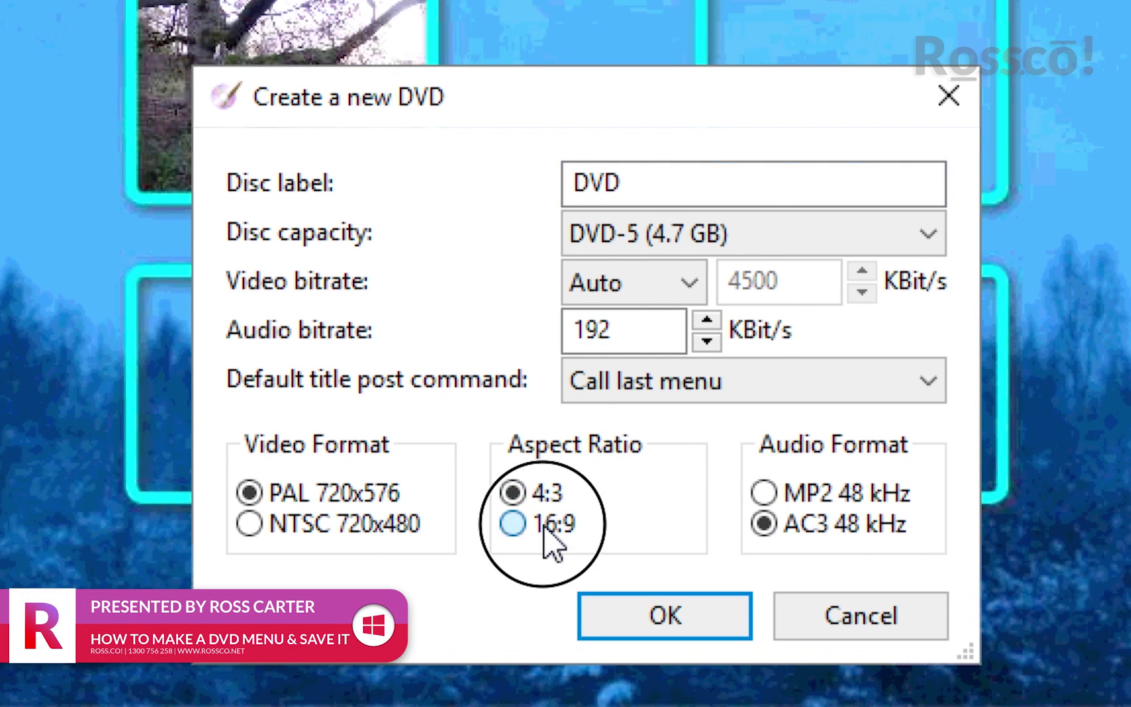
pyautogui.click(658, 618)
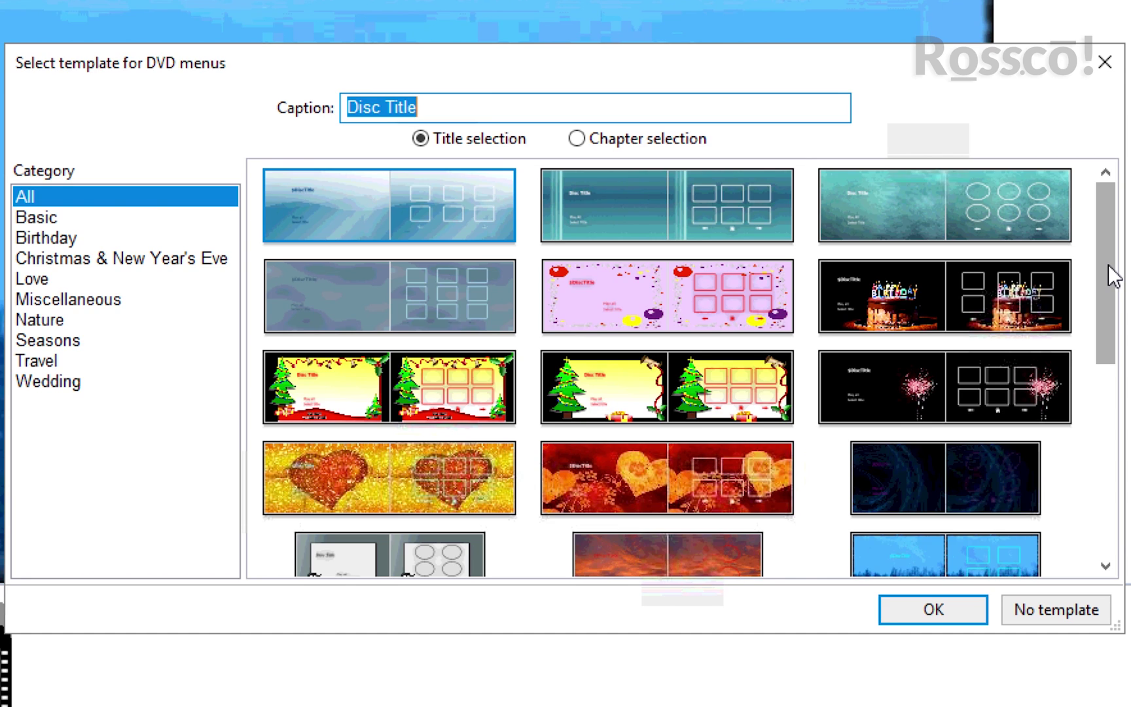
# - Set the disc title to 'Trip' and pick the blue winter-forest menu template
pyautogui.press('BackSpace')
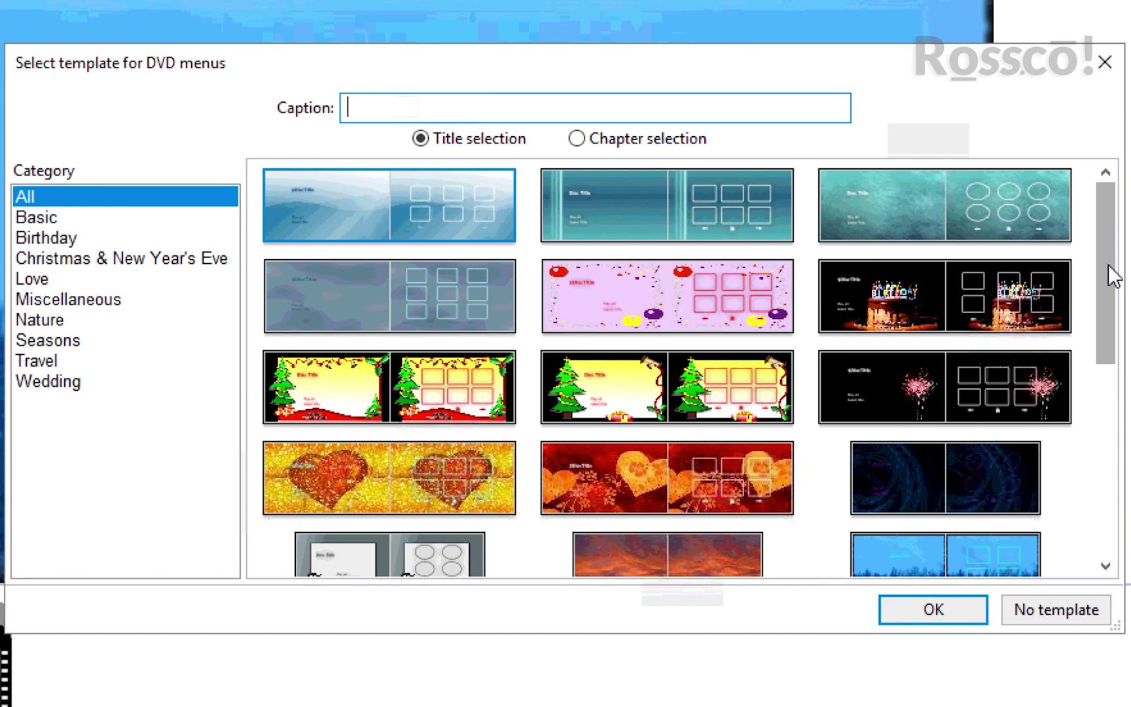
pyautogui.write('Trip')
pyautogui.moveTo(1108, 264); pyautogui.dragTo(1112, 357)
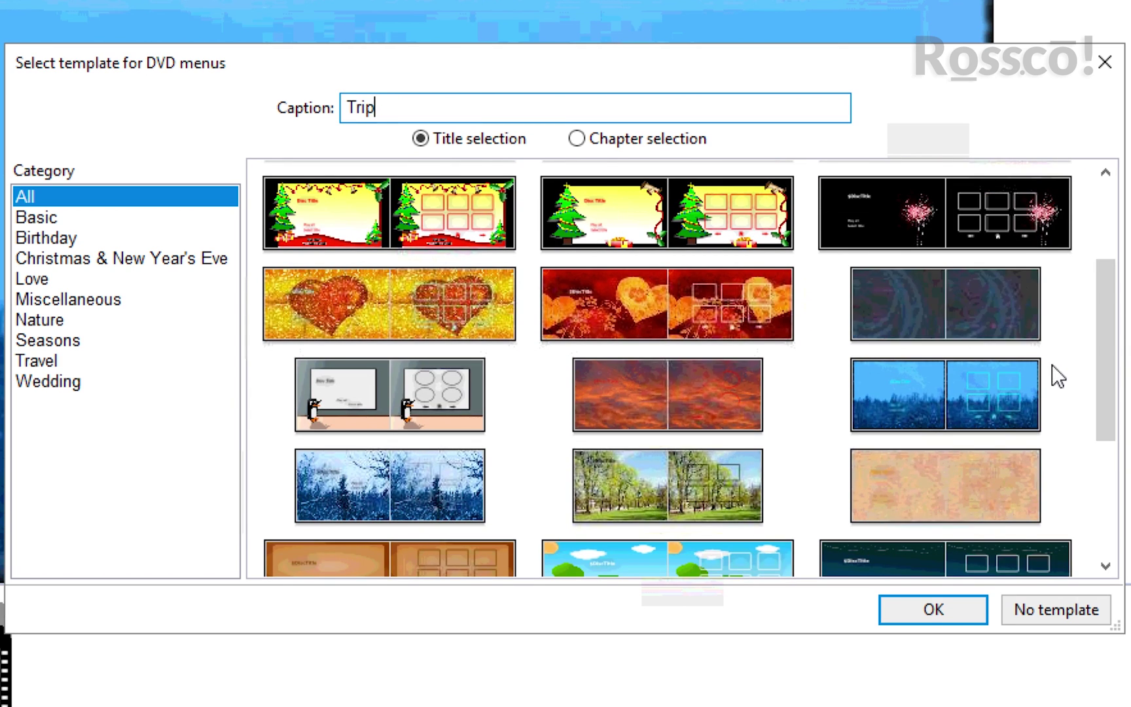
pyautogui.click(1005, 386)
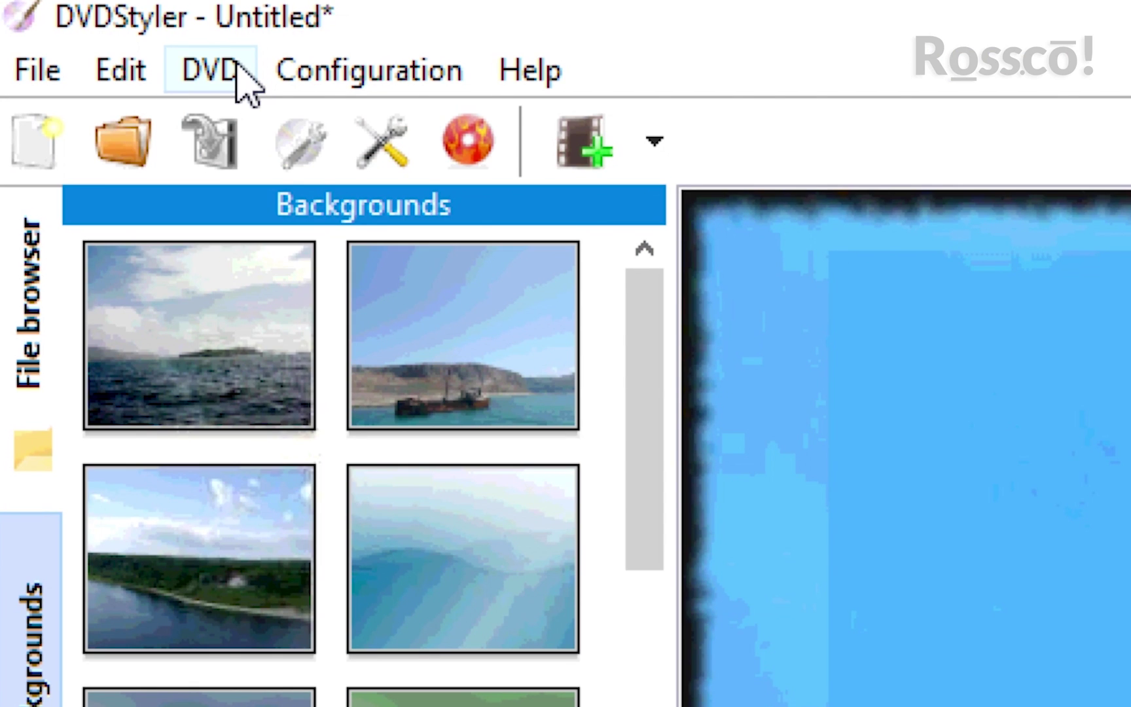
# - Use DVD > Add > File... to bring up the video file chooser
pyautogui.click(237, 63)
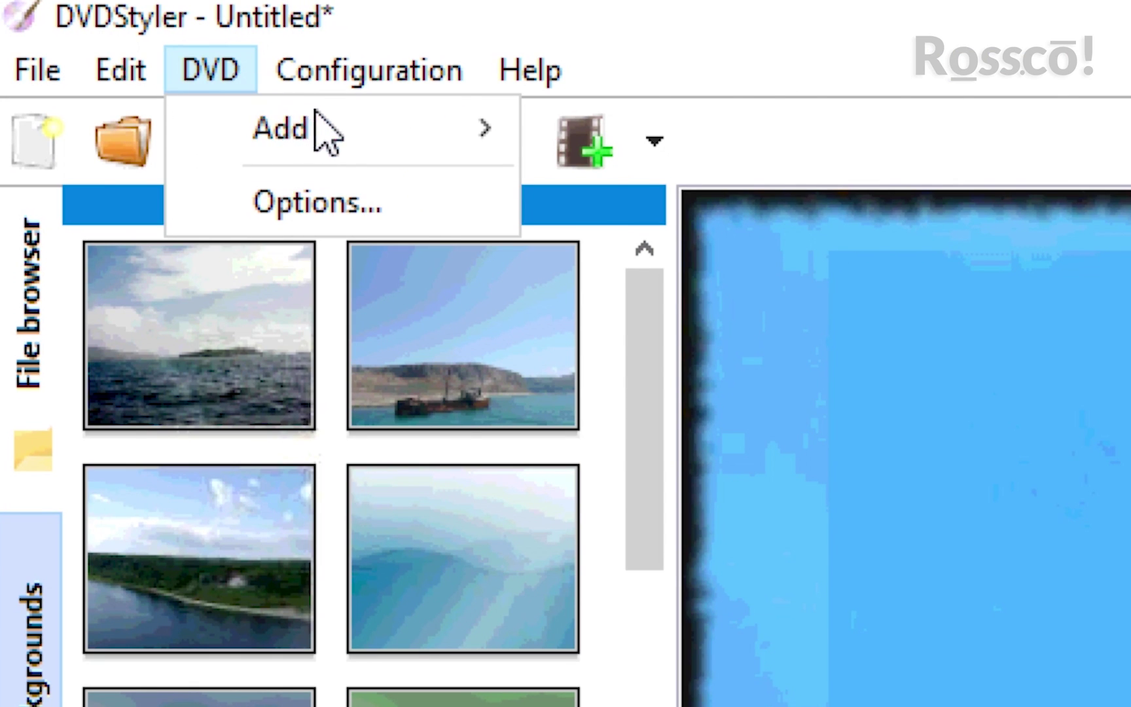
pyautogui.moveTo(338, 111)
pyautogui.click(631, 135)
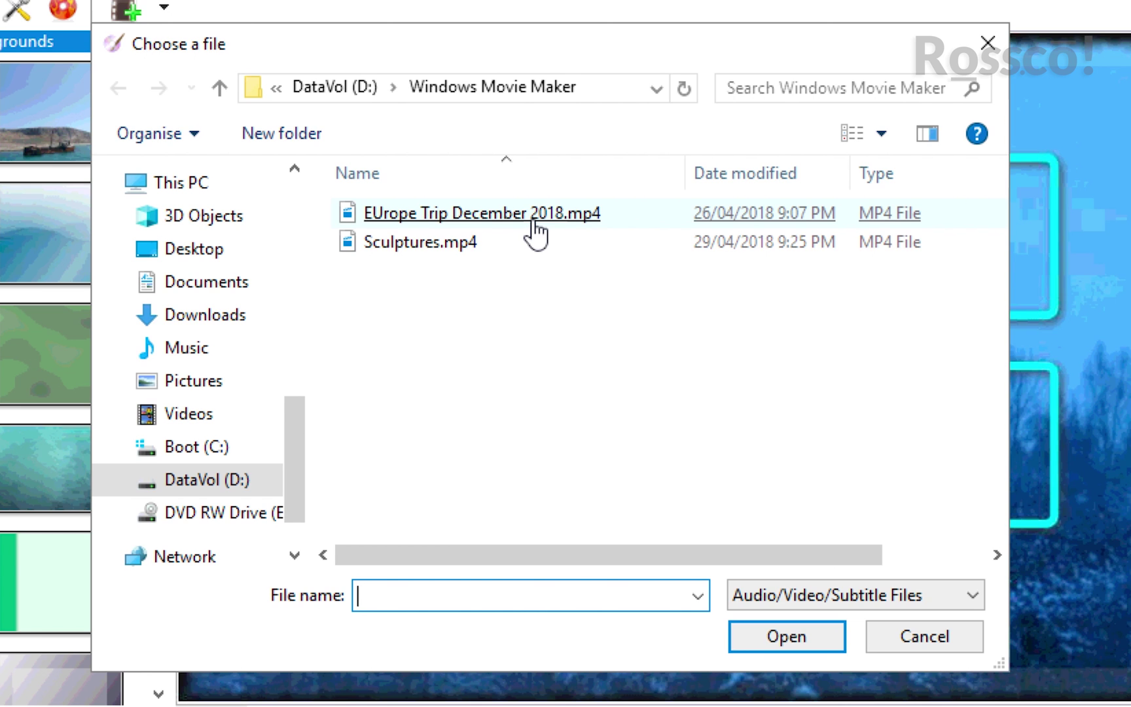
# - Add 'EUrope Trip December 2018.mp4' as Title 1 and accept switching the DVD to NTSC
pyautogui.doubleClick(536, 216)
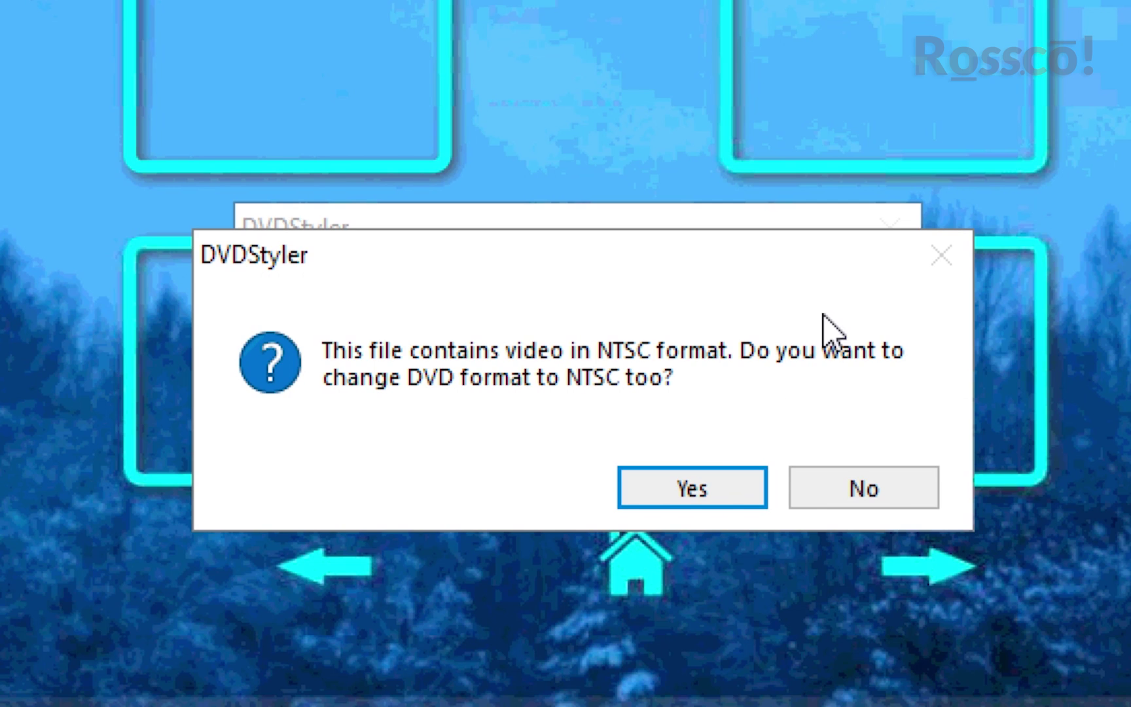
pyautogui.click(702, 488)
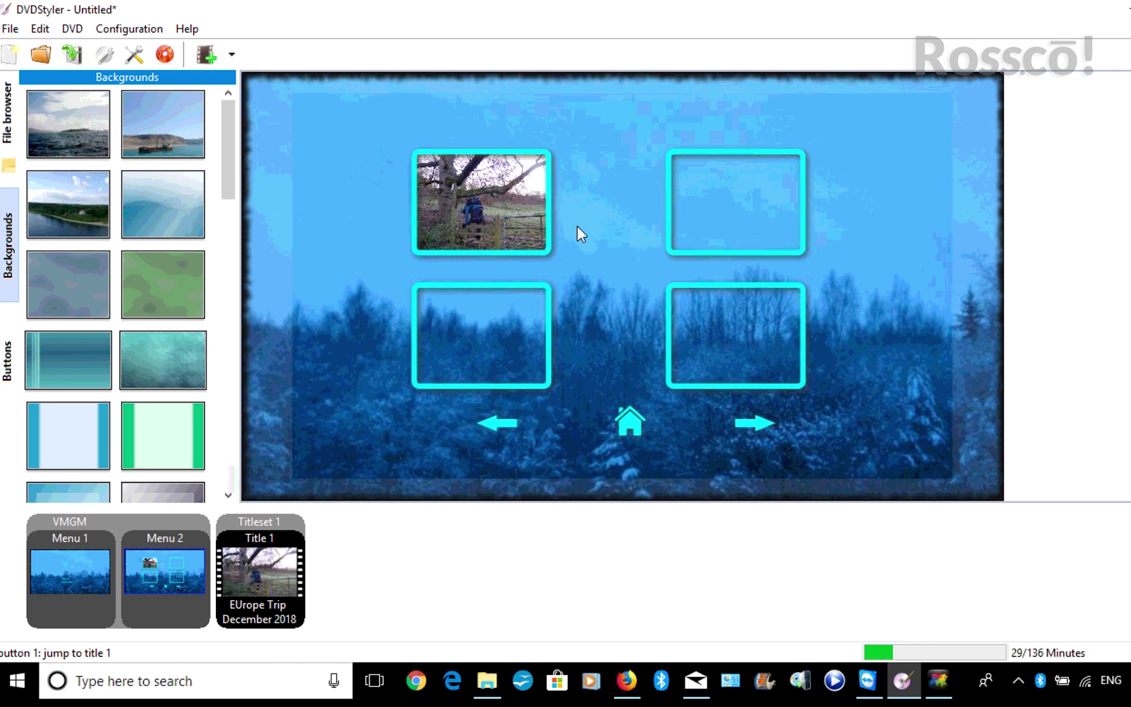
# - Select the three empty button frames on Menu 2 and delete them
pyautogui.click(515, 321)
pyautogui.click(720, 330)
pyautogui.keyDown('ctrl'); pyautogui.click(416, 433); pyautogui.keyUp('ctrl')
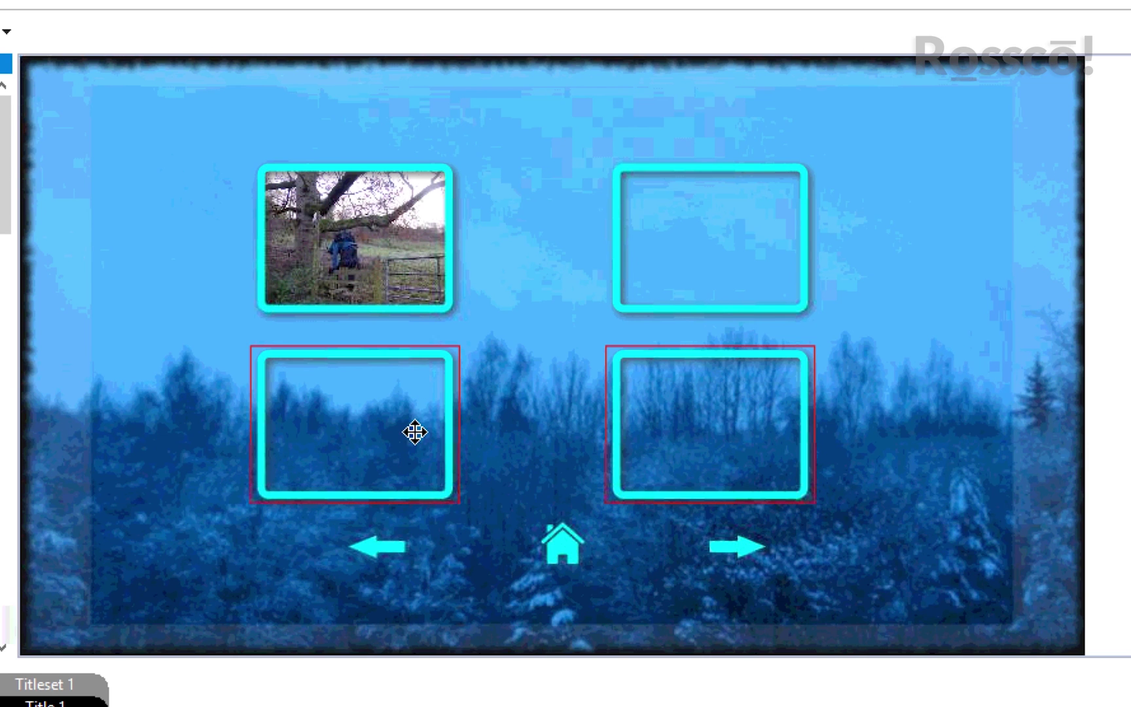
pyautogui.keyDown('ctrl'); pyautogui.click(689, 245); pyautogui.keyUp('ctrl')
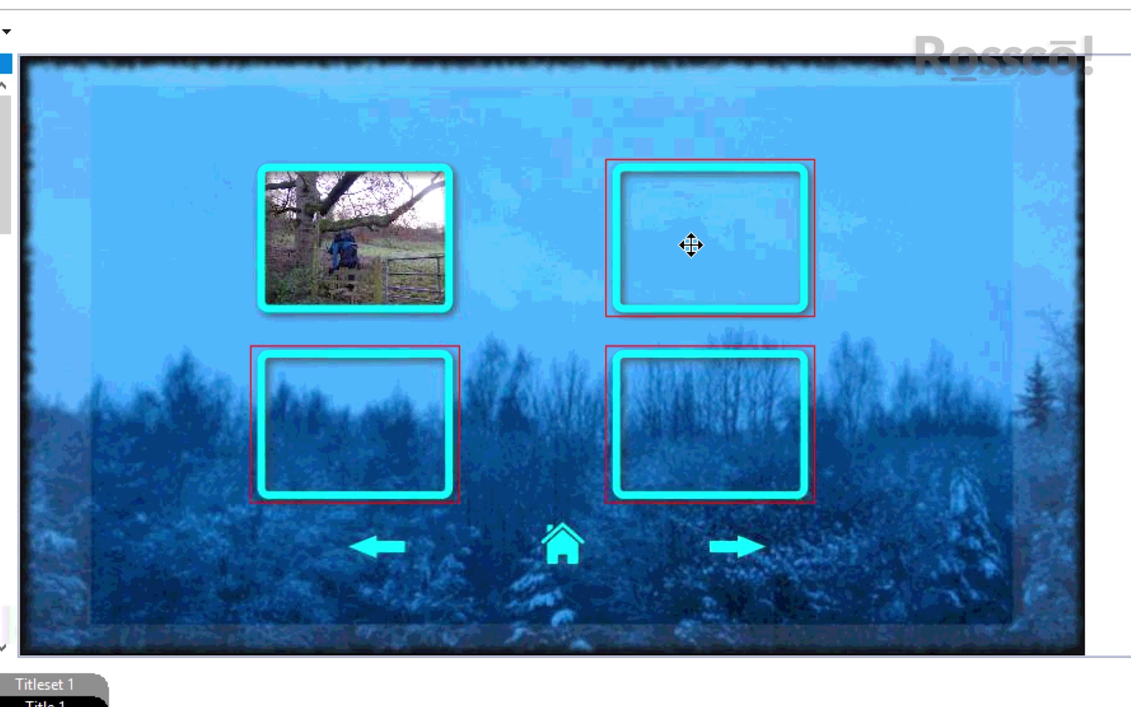
pyautogui.rightClick(691, 244)
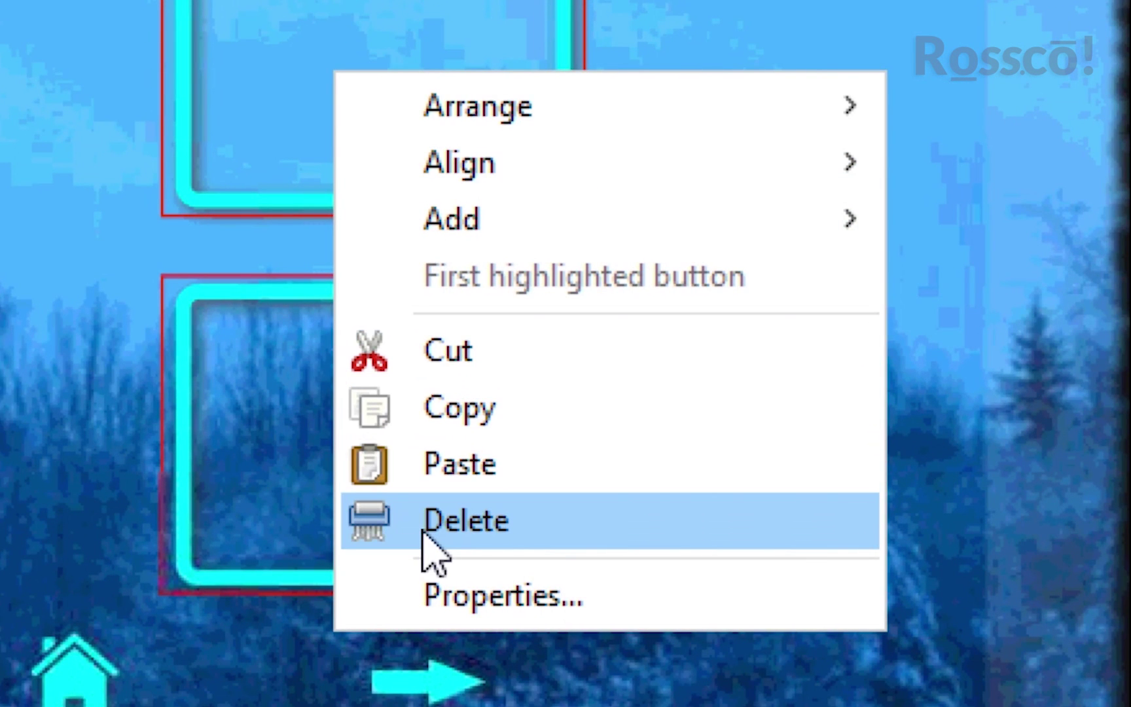
pyautogui.click(472, 528)
# - Move the remaining trip photo button to the centre of the menu
pyautogui.click(522, 214)
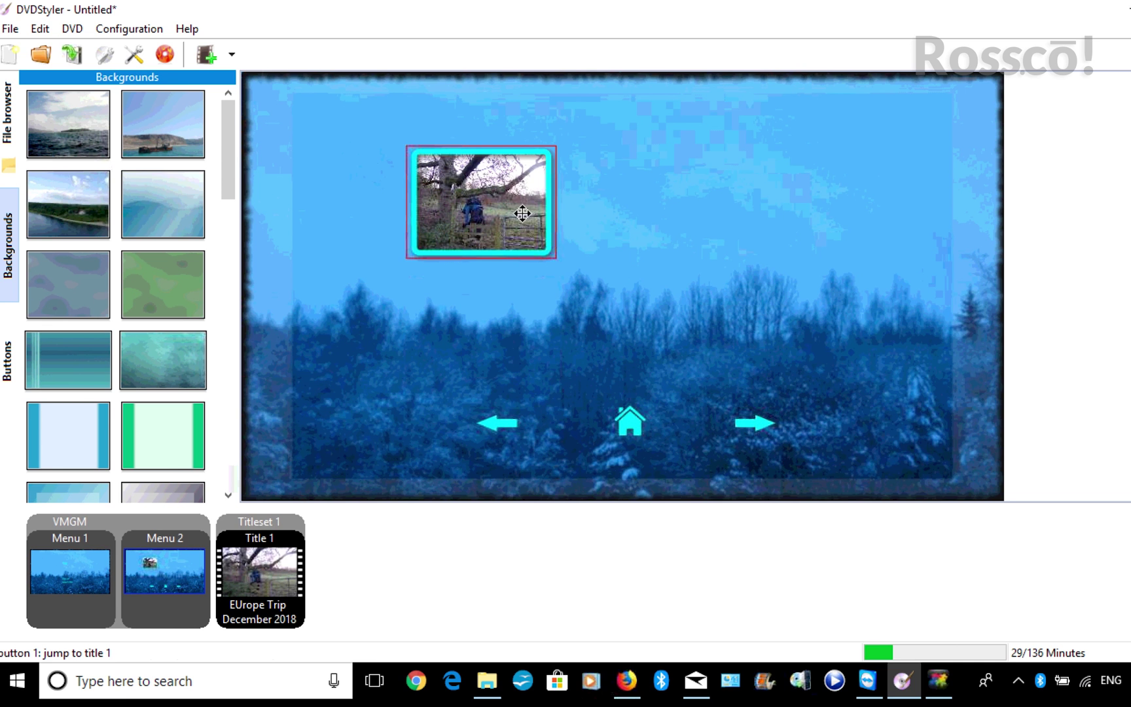
pyautogui.moveTo(514, 212); pyautogui.dragTo(664, 302)
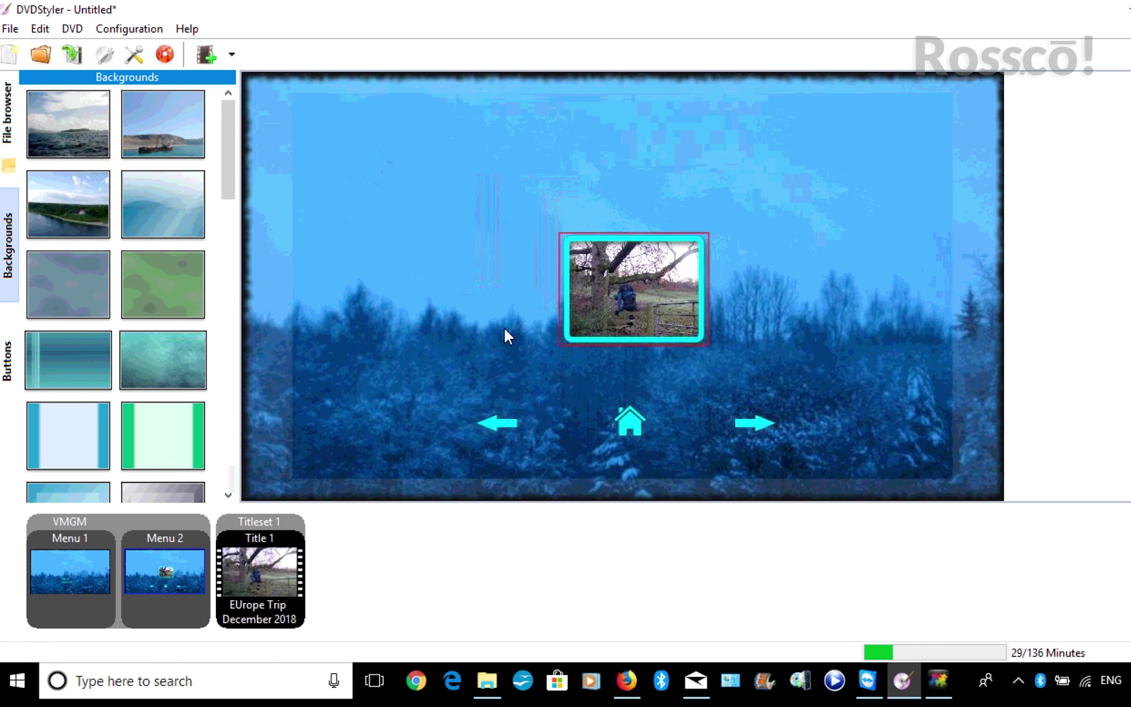
pyautogui.click(156, 568)
pyautogui.moveTo(667, 299); pyautogui.dragTo(655, 269)
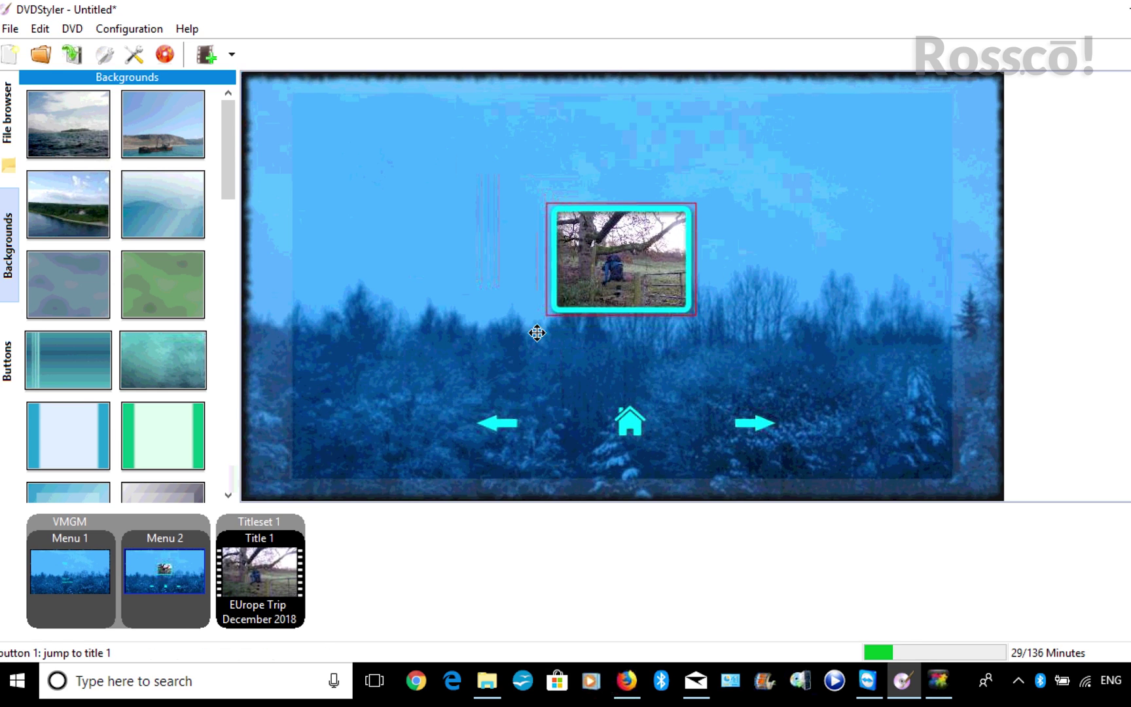
# - Switch between Menu 1 and Menu 2, finishing with Menu 2 on the canvas
pyautogui.click(73, 553)
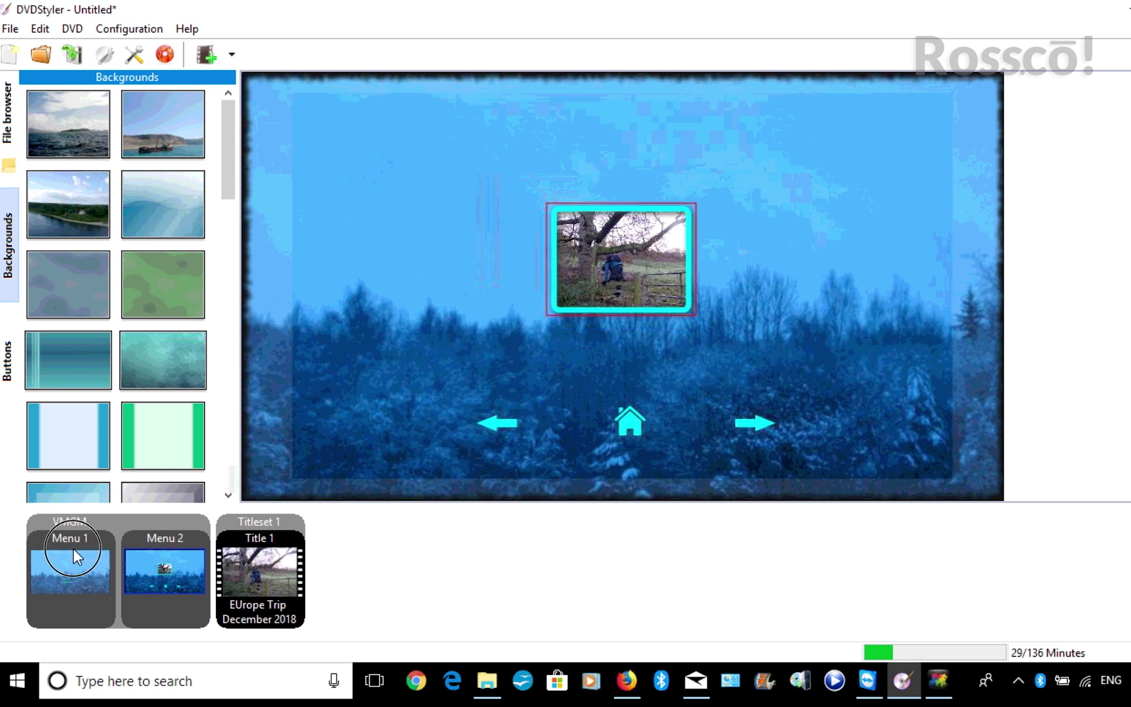
pyautogui.click(151, 557)
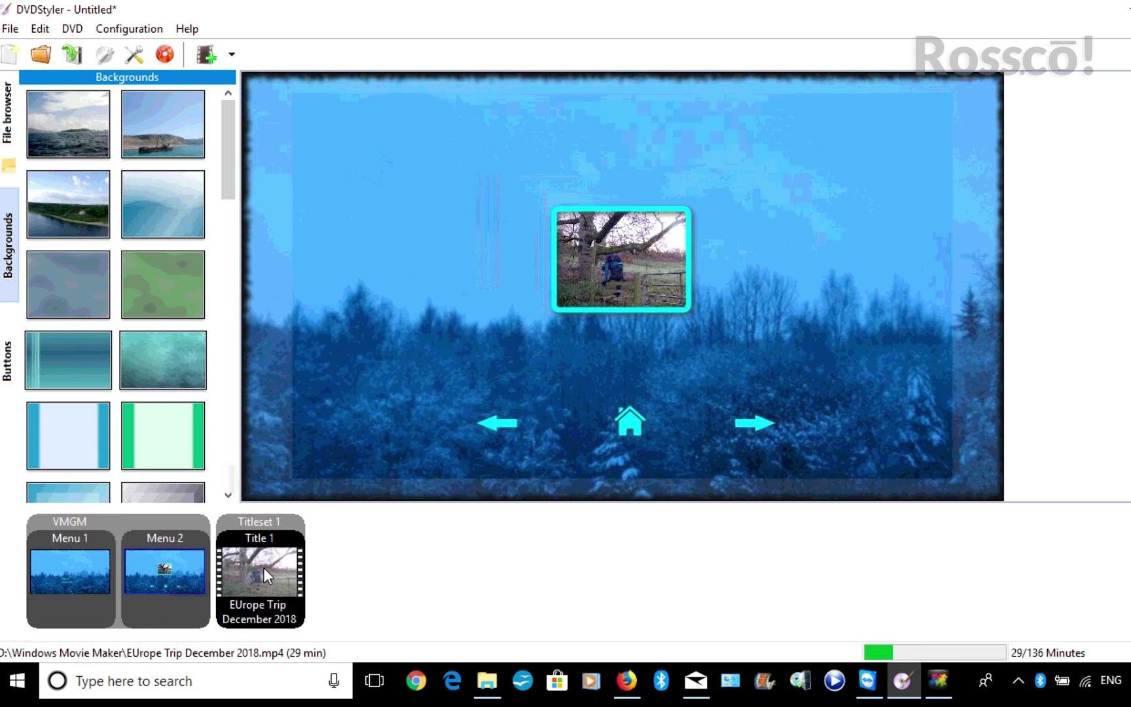
pyautogui.click(80, 556)
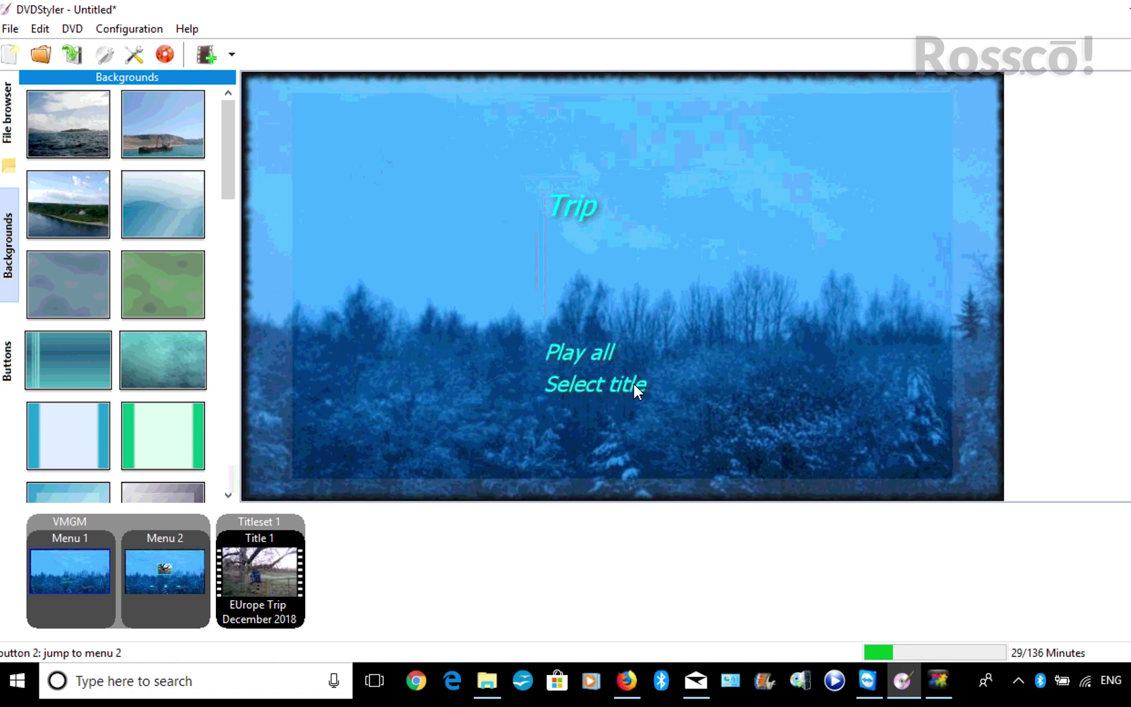
pyautogui.click(159, 568)
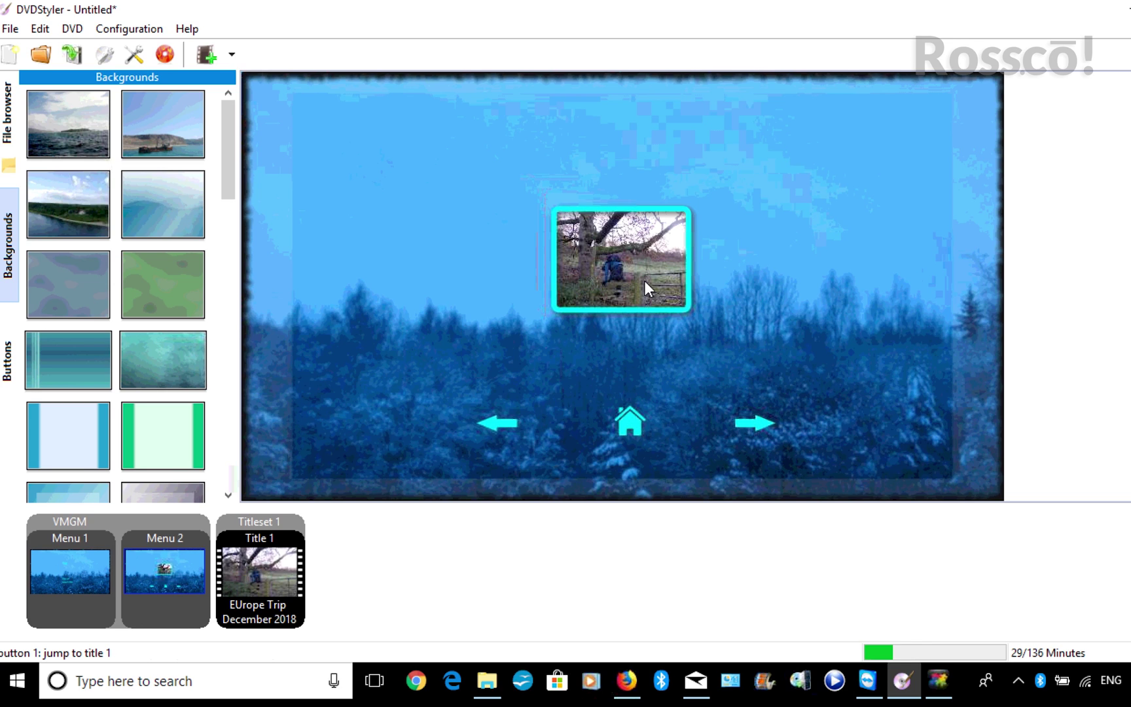
# - Save the project as 'Euro Trip December 2018' on the Desktop
pyautogui.click(10, 30)
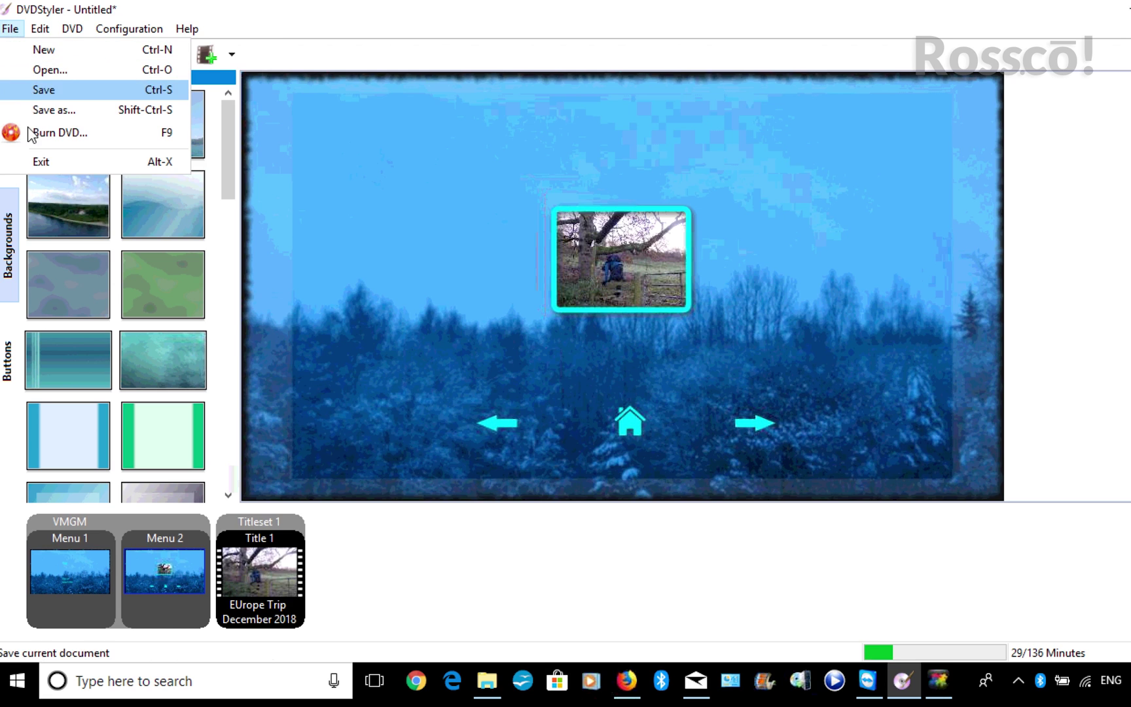
pyautogui.click(51, 110)
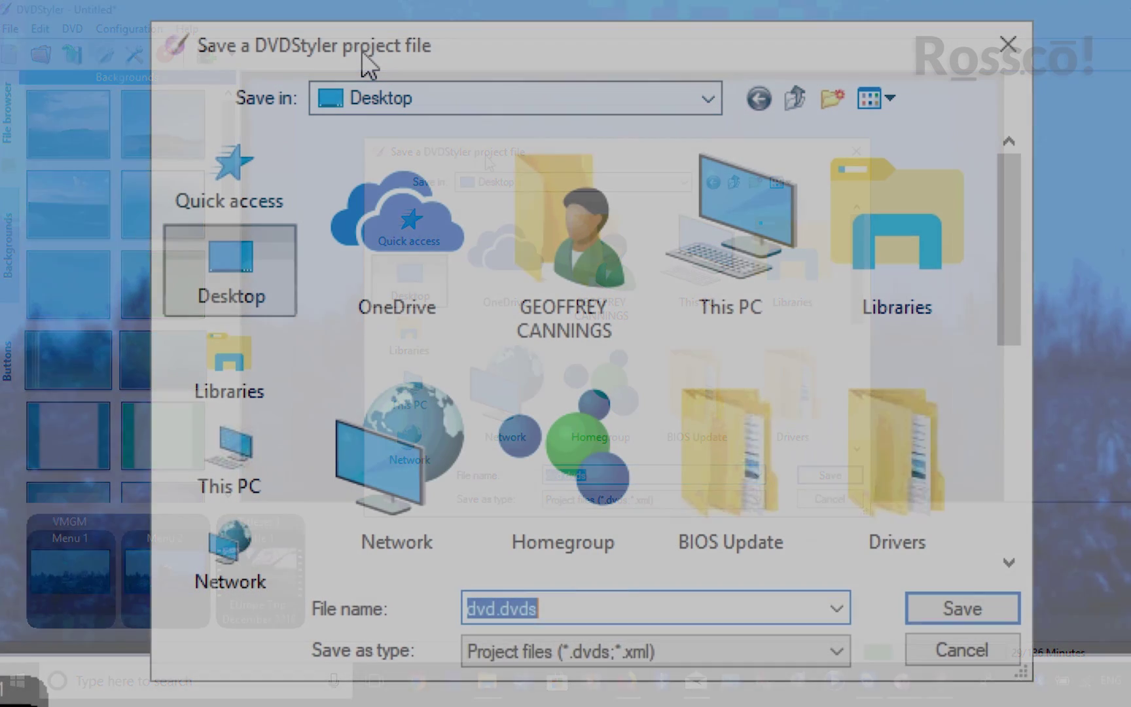
pyautogui.write('Eu')
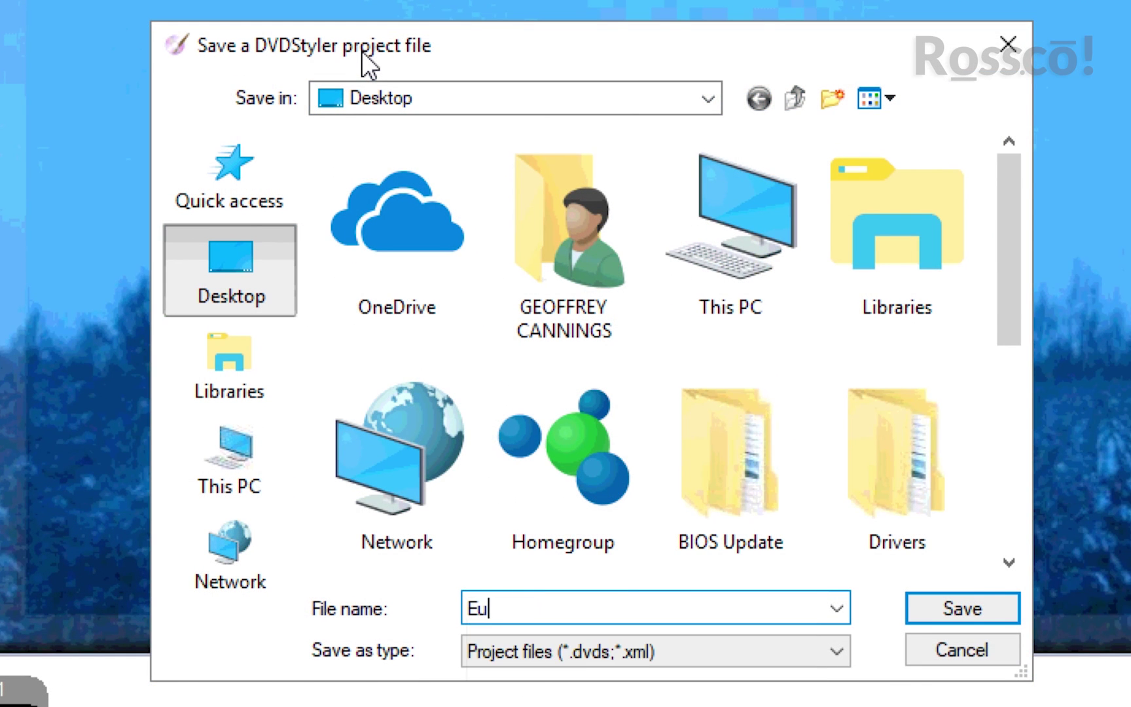
pyautogui.write('to')
pyautogui.press('BackSpace')
pyautogui.press('BackSpace')
pyautogui.press('BackSpace')
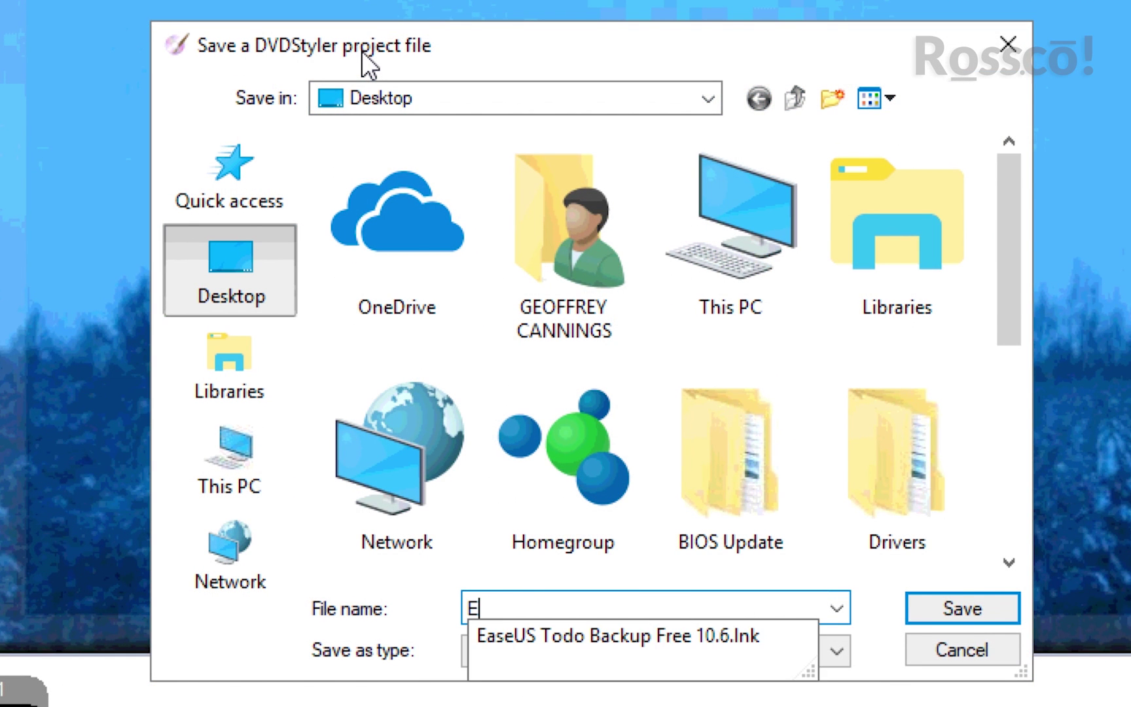
pyautogui.write('uro')
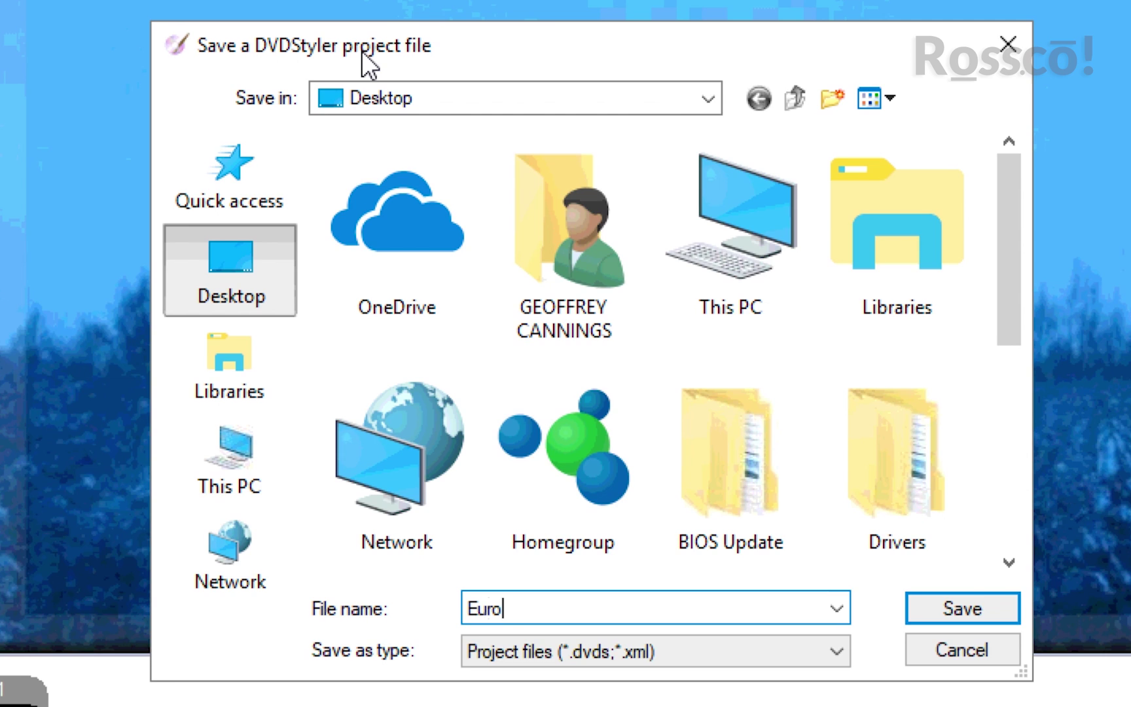
pyautogui.write(' Trip Decem')
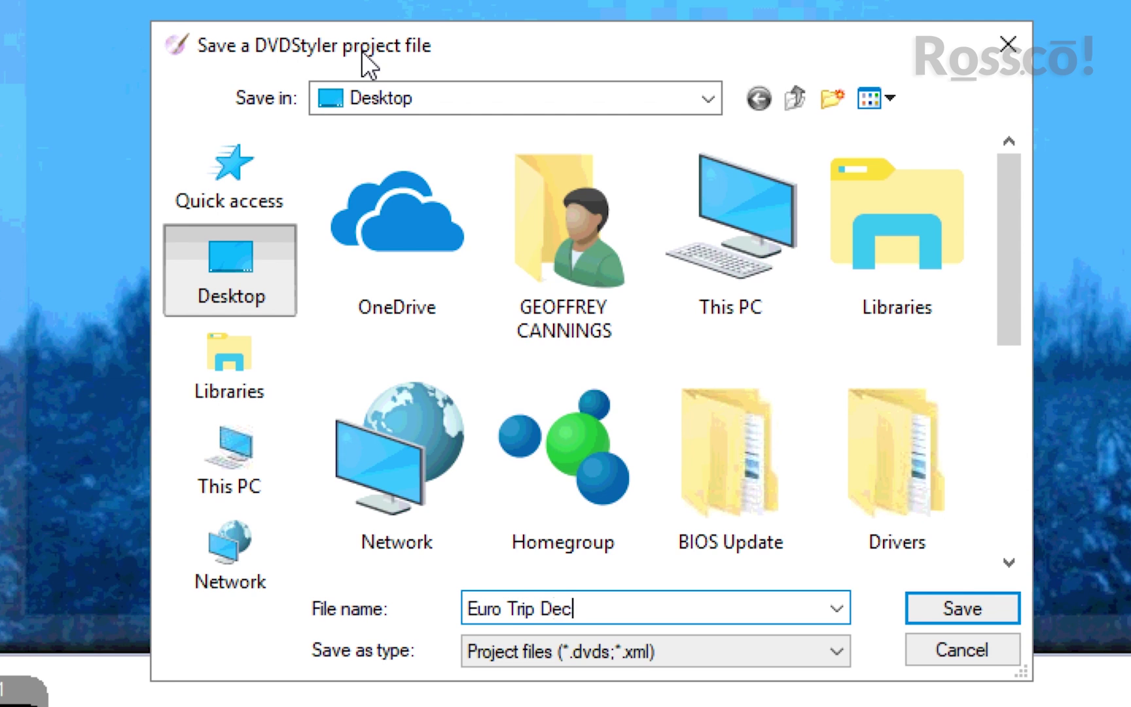
pyautogui.write('ber 2018')
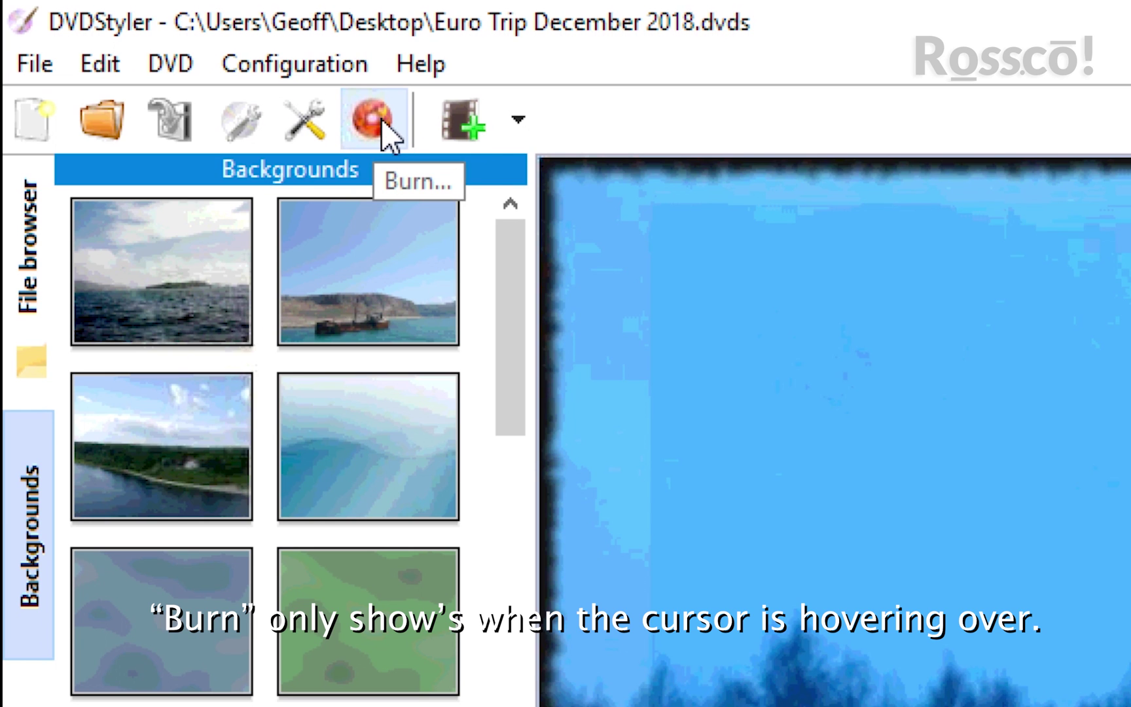
# - Bring up the burn settings and check the AppData\Local\Temp directory path
pyautogui.click(382, 119)
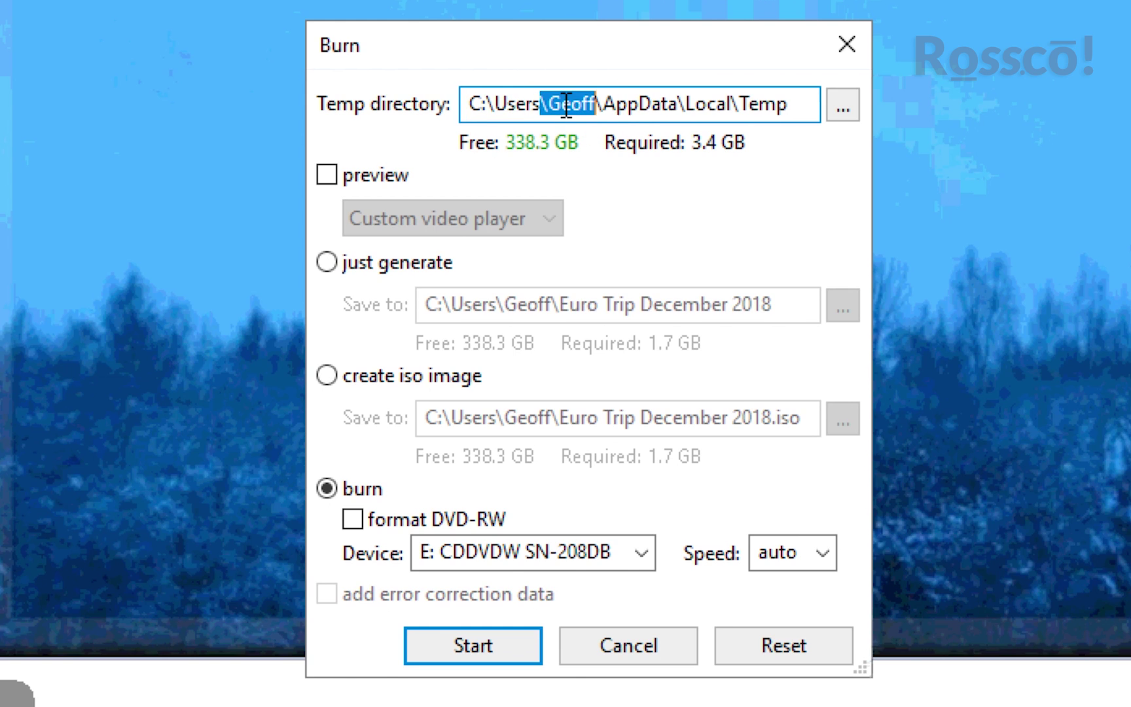
pyautogui.doubleClick(657, 105)
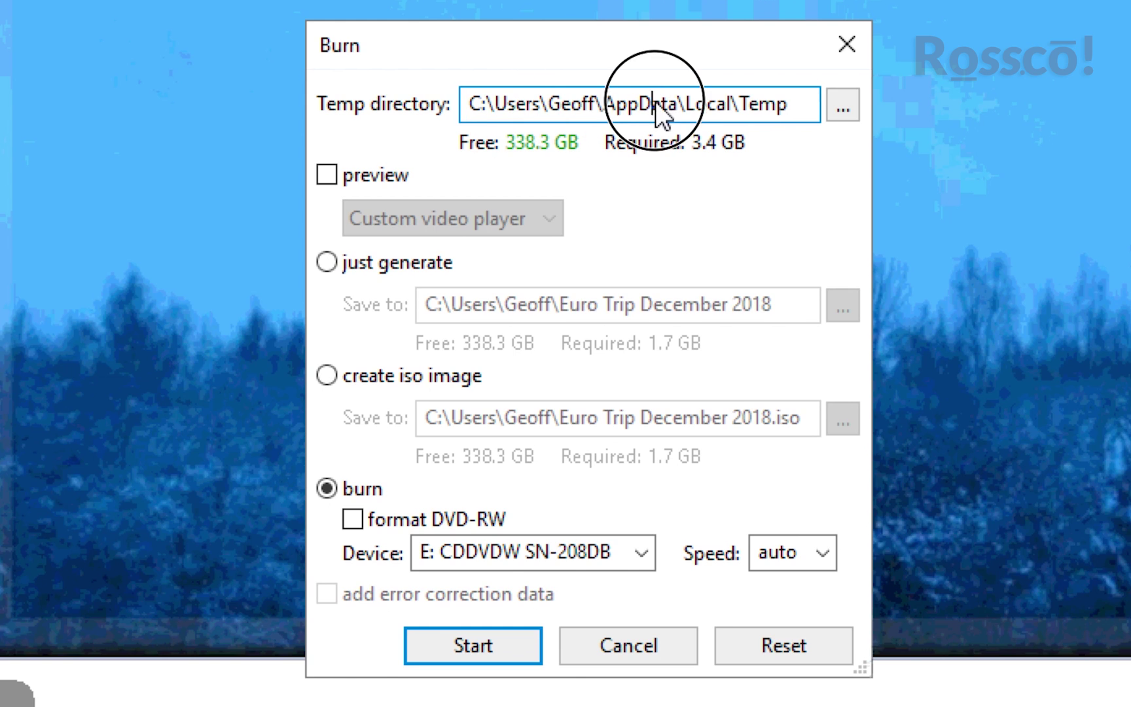
pyautogui.doubleClick(715, 104)
pyautogui.doubleClick(759, 103)
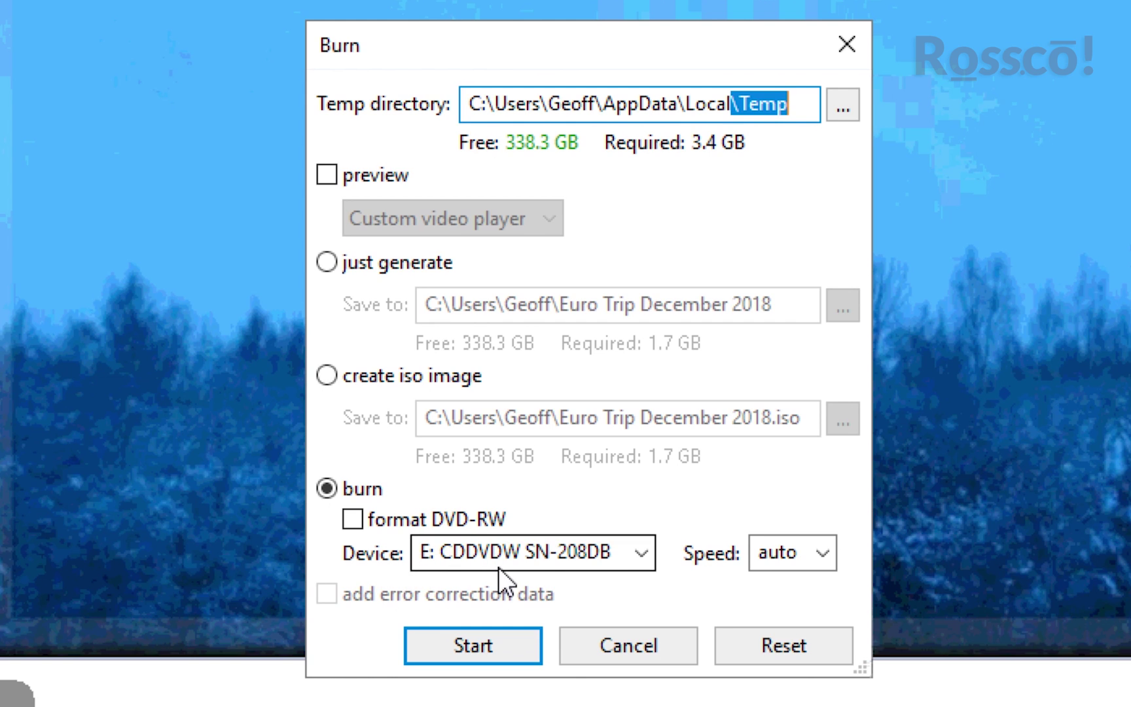
# - Keep E: as the burner drive, start the burn, then abort it
pyautogui.click(644, 553)
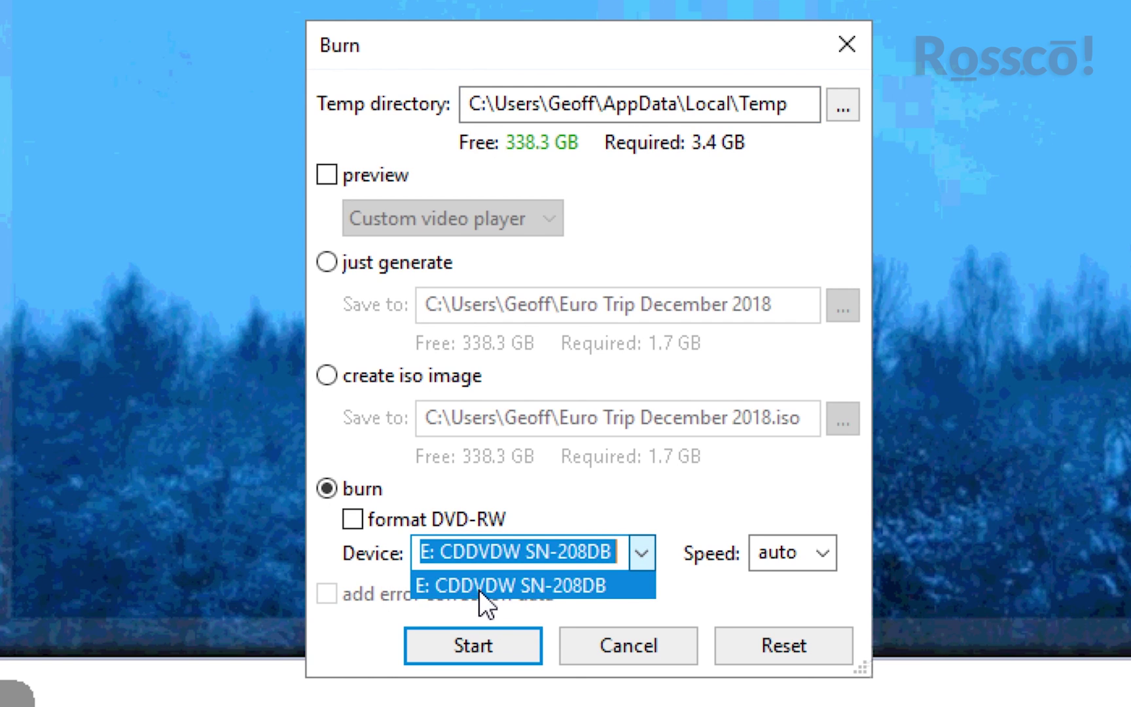
pyautogui.click(763, 604)
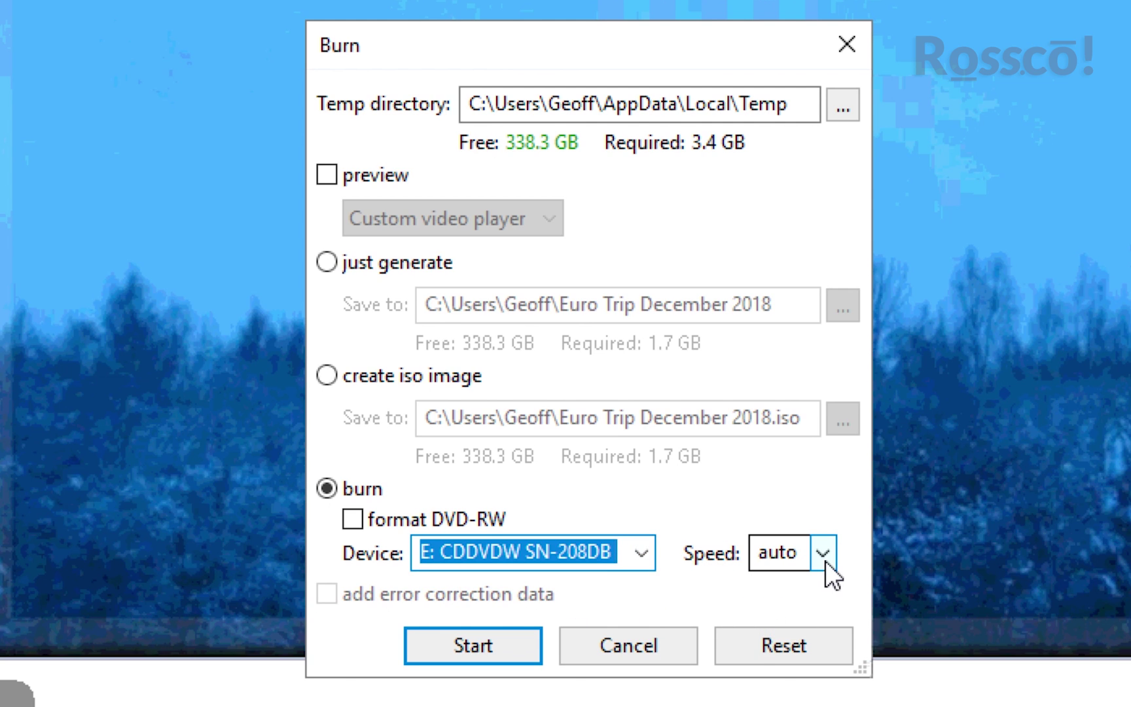
pyautogui.click(459, 645)
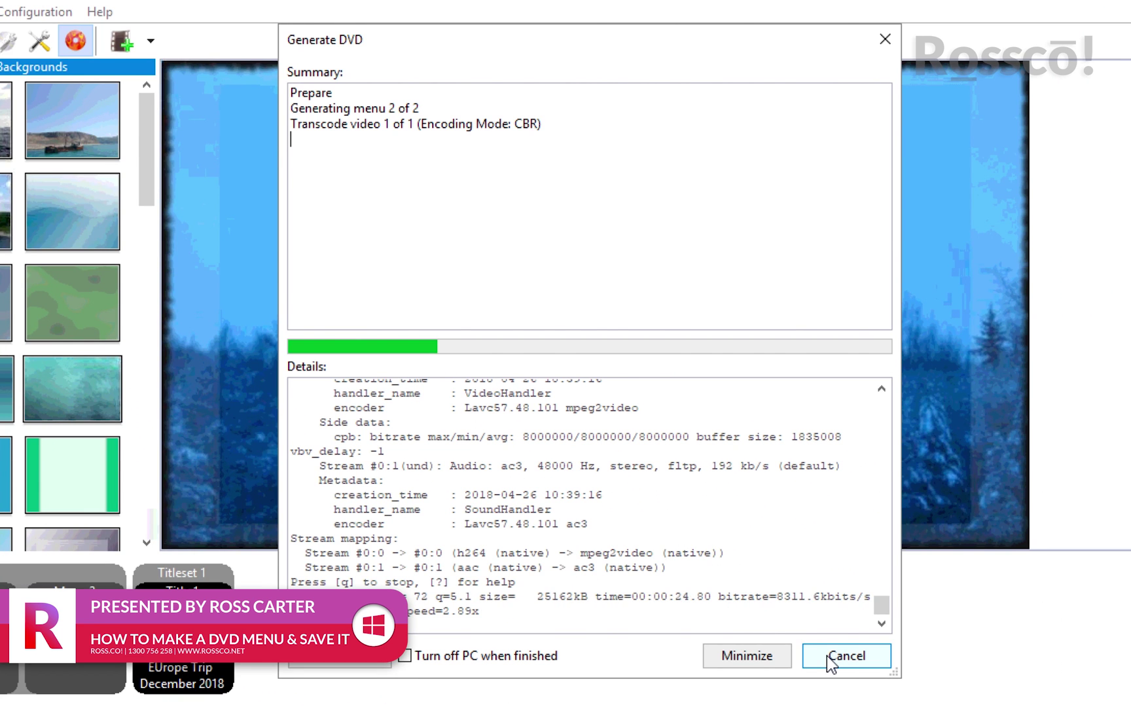
pyautogui.click(827, 654)
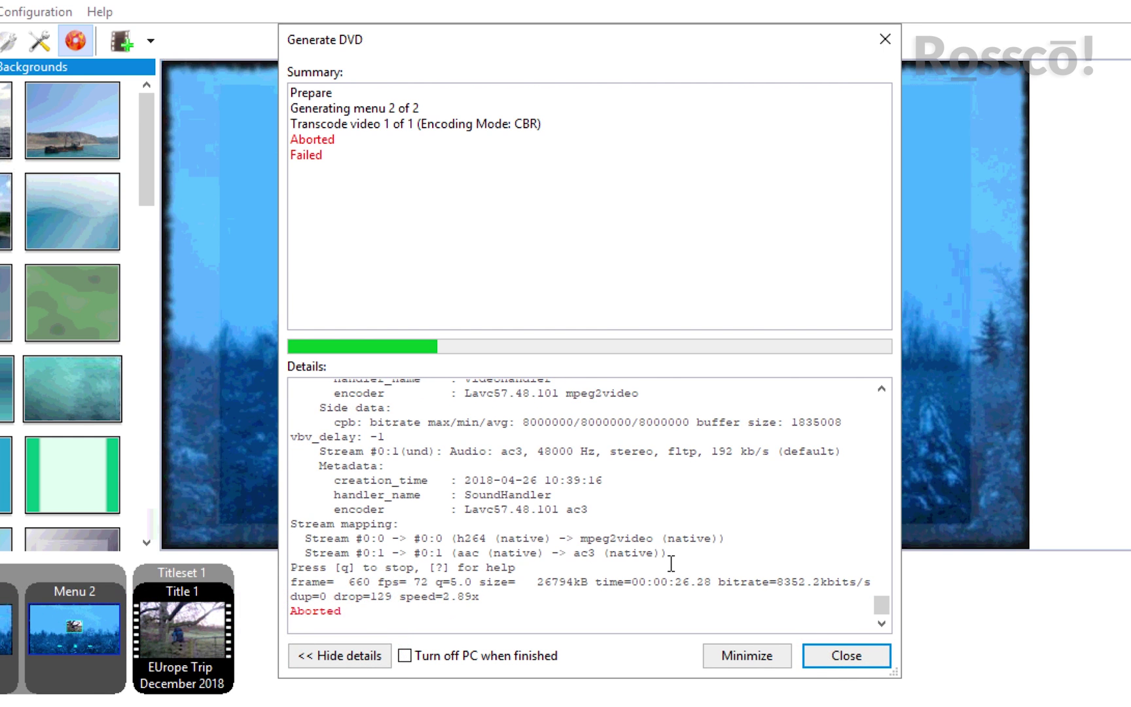